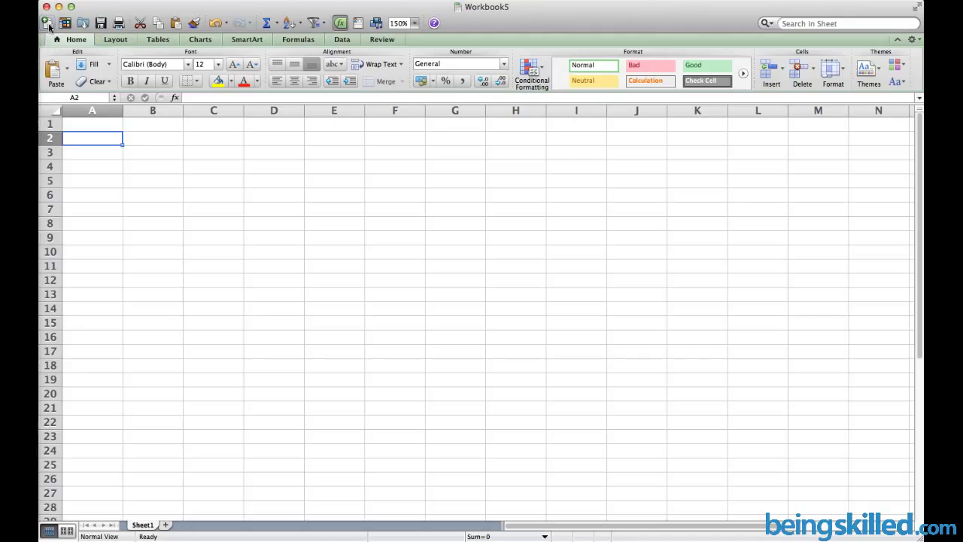
left_click(46, 25)
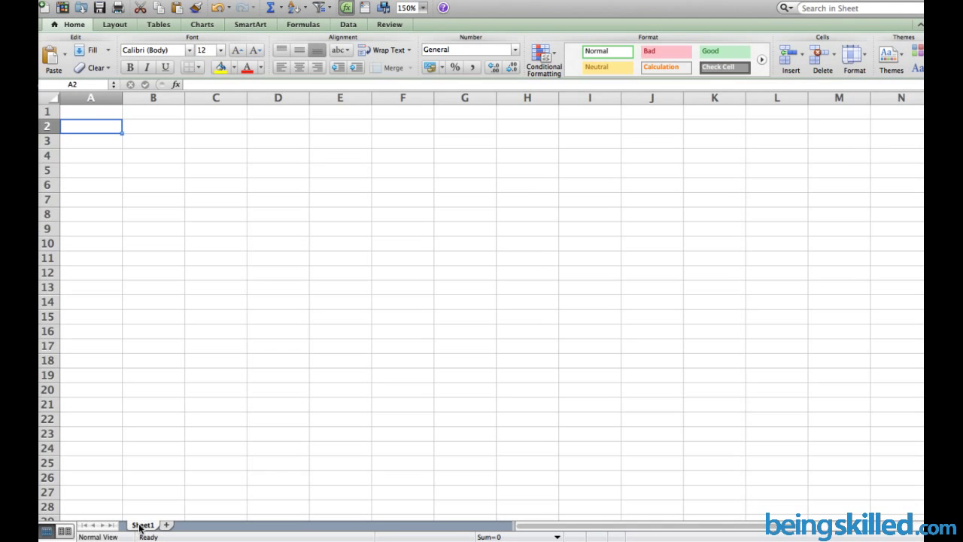
scroll(140, 528, "down", 6)
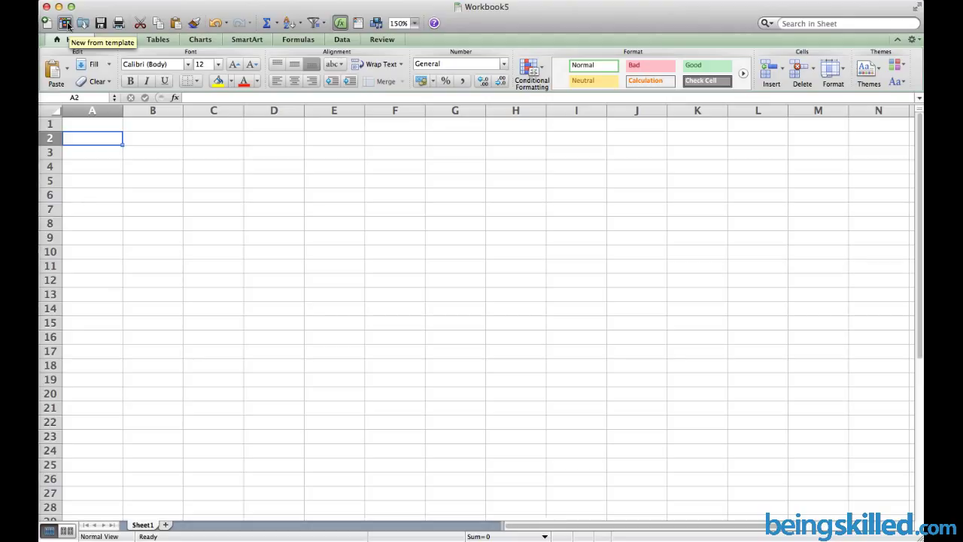
Browse all templates in the workbook gallery and close it without choosing one
left_click(66, 23)
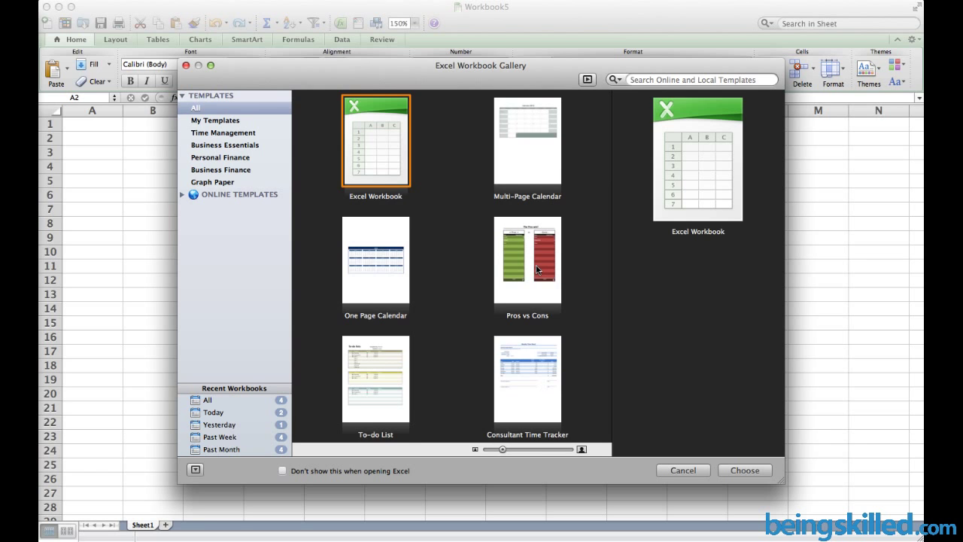
scroll(536, 206, "down", 10)
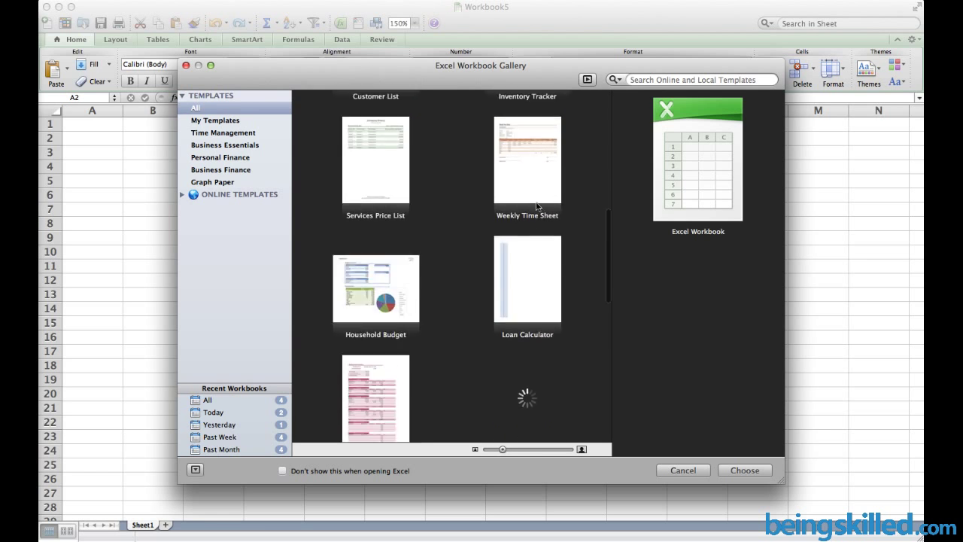
scroll(536, 206, "up", 10)
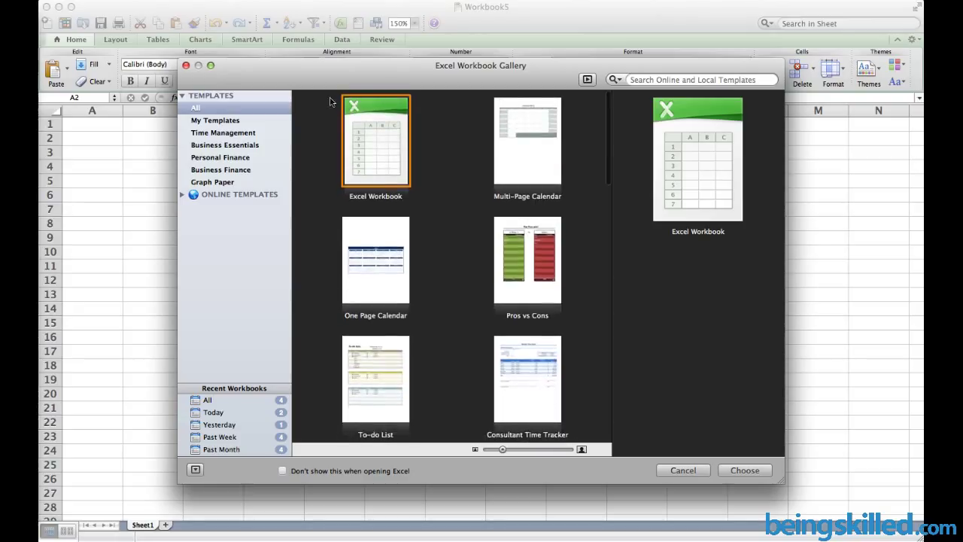
left_click(683, 471)
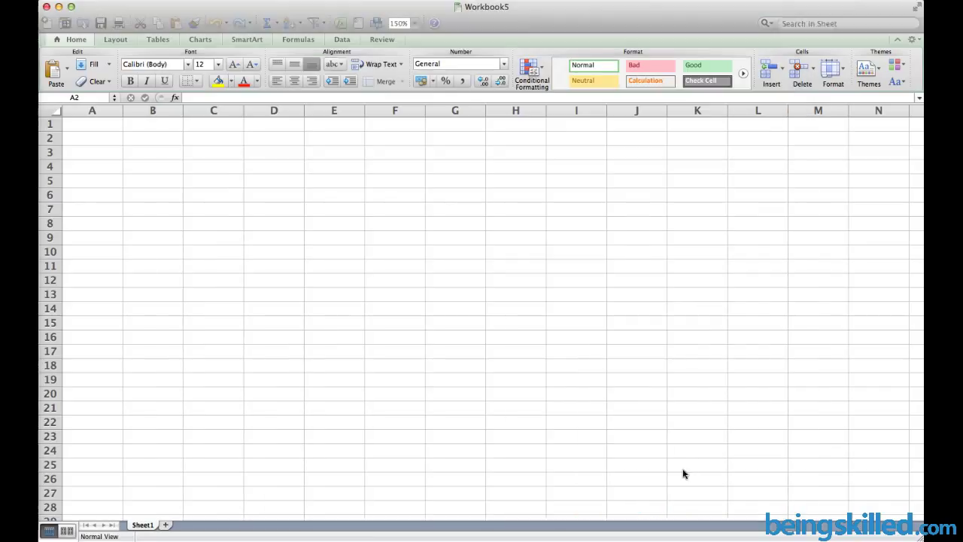
Enter the text ABC in cell B2
left_click(75, 128)
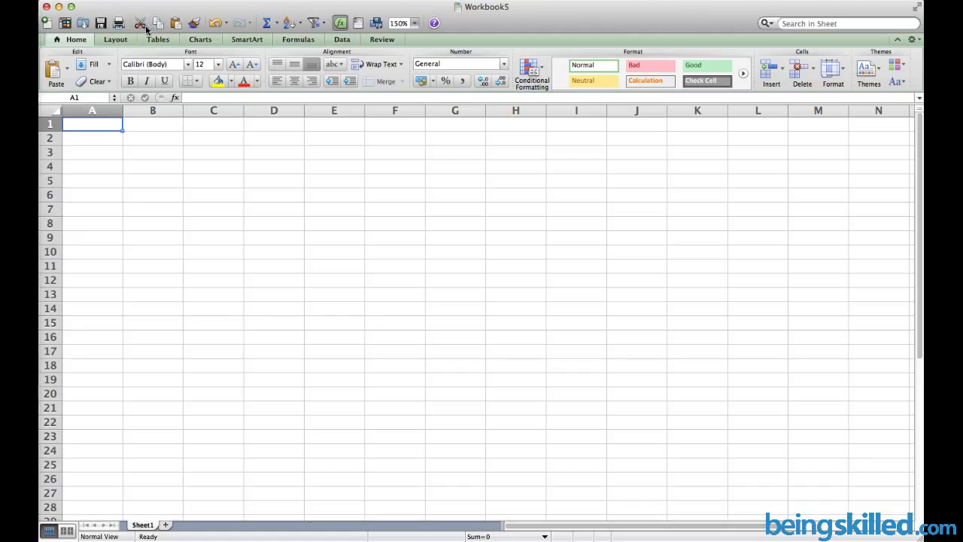
left_click(166, 139)
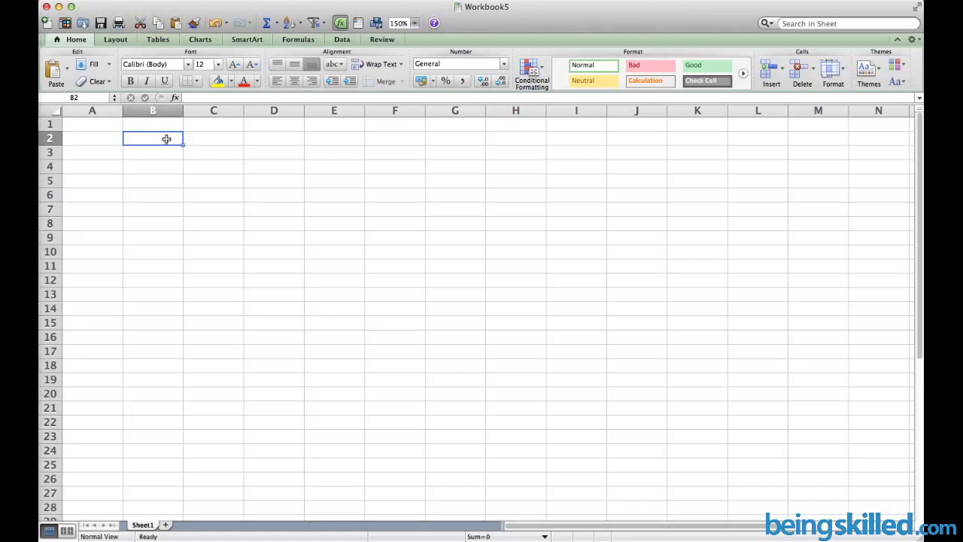
type("ABC")
left_click(210, 142)
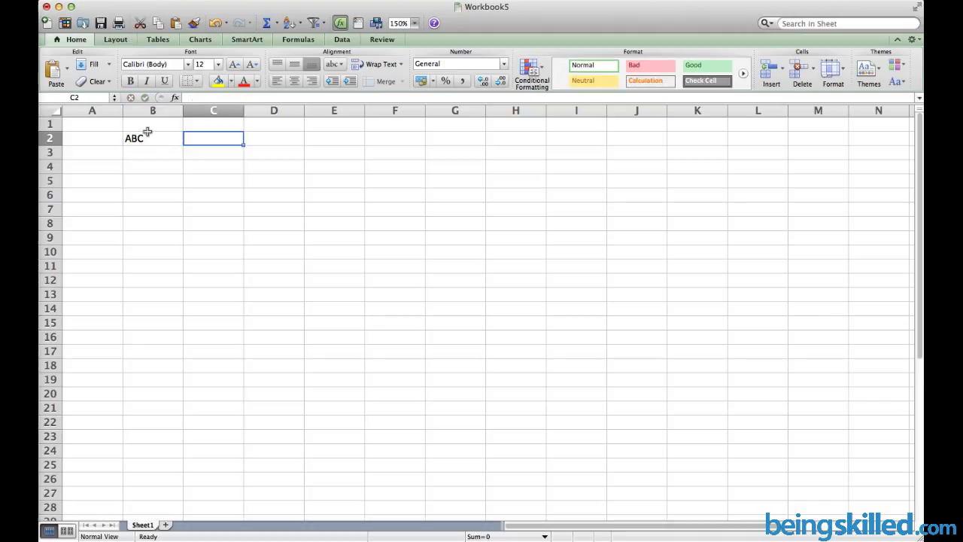
Move the ABC text from cell B2 to cell F2 by cutting and pasting it
left_click(149, 133)
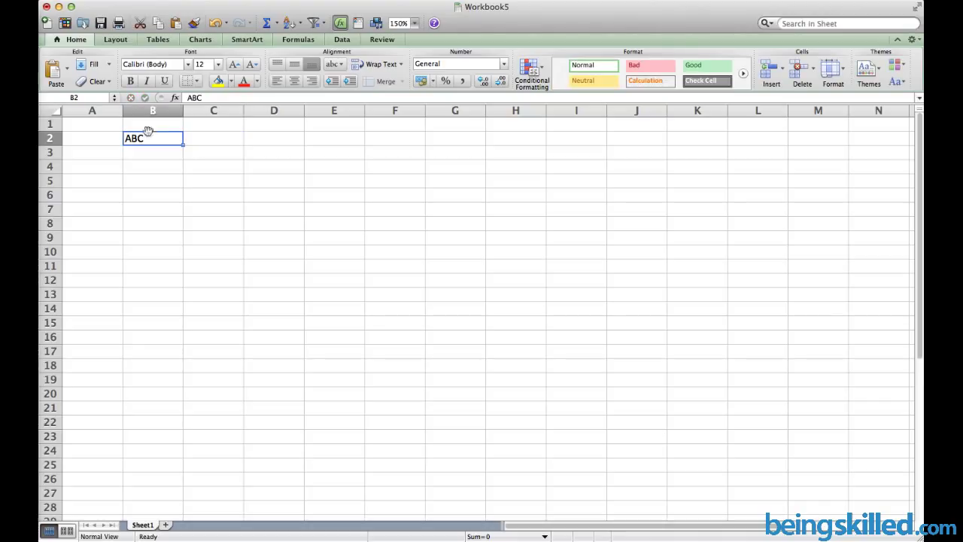
left_click(140, 24)
left_click(393, 137)
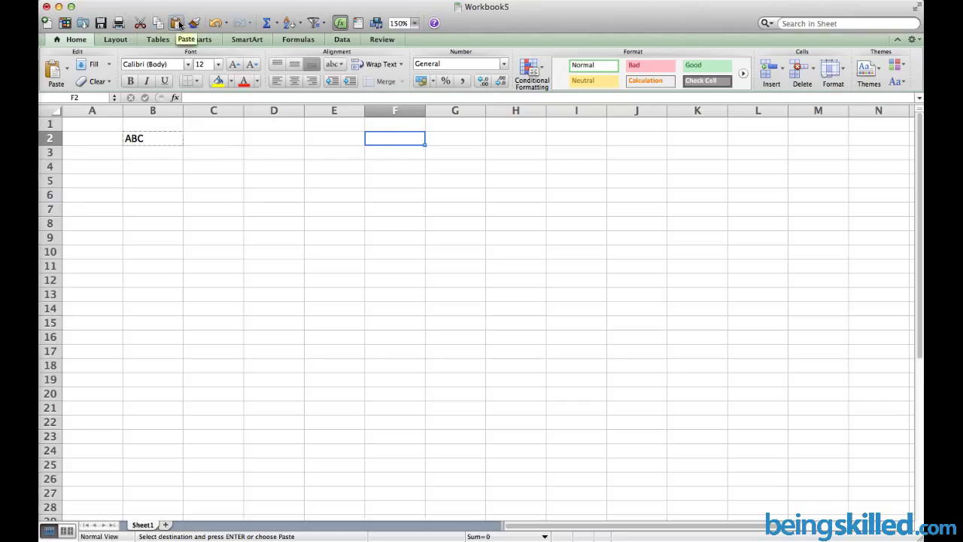
left_click(178, 24)
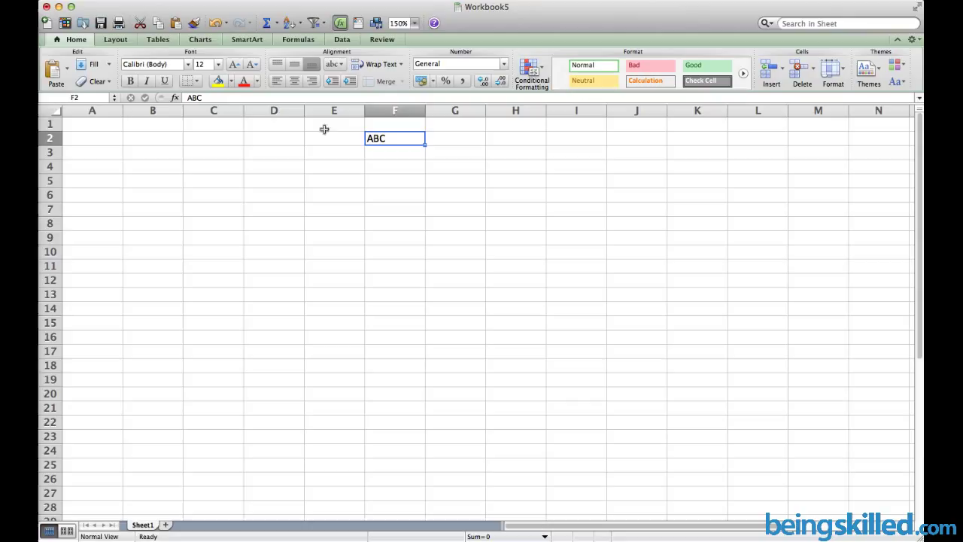
Enlarge the ABC text in cell F2 to font size 72 and make it bold
left_click(194, 23)
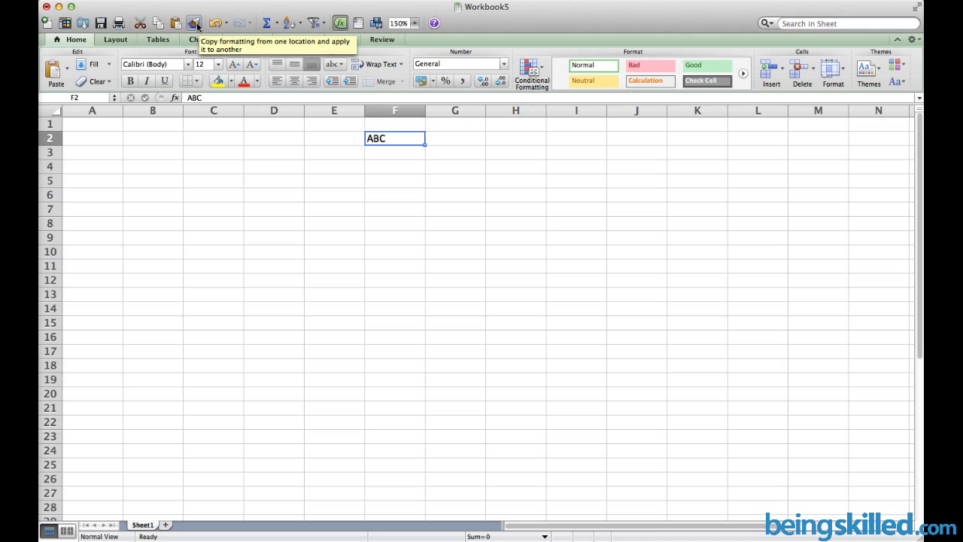
left_click(234, 65)
left_click(233, 65)
left_click(234, 65)
left_click(233, 65)
left_click(233, 64)
left_click(233, 65)
left_click(233, 65)
left_click(233, 65)
left_click(234, 65)
left_click(233, 65)
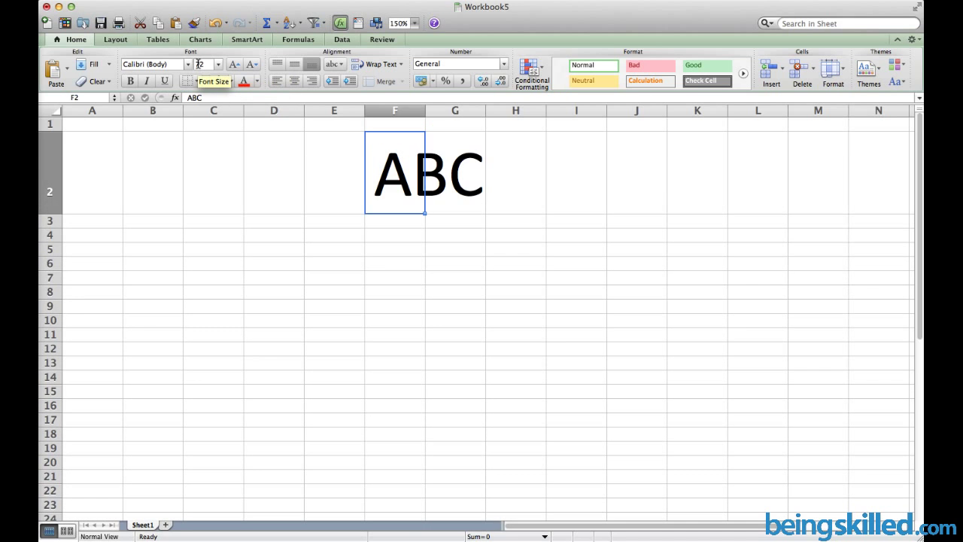
left_click(131, 81)
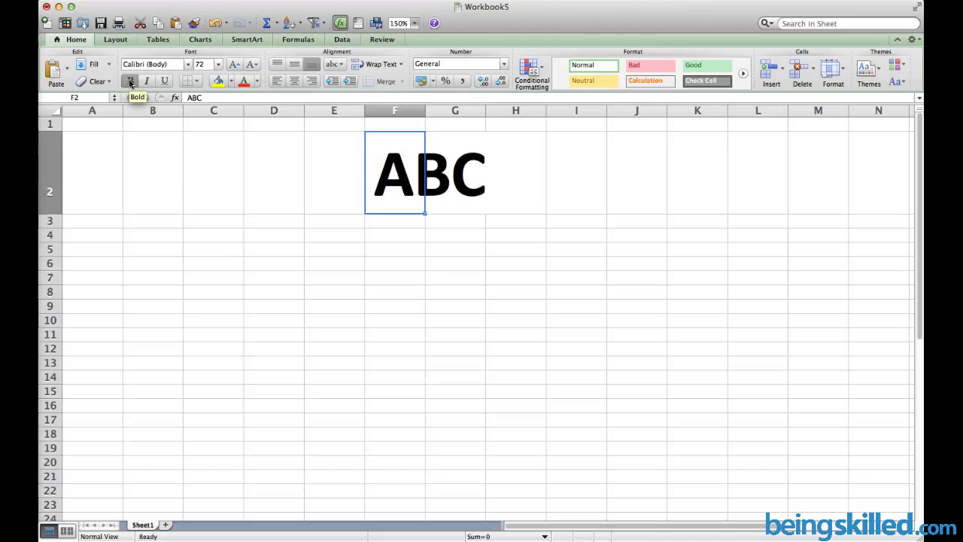
Enter the text abc in cell C6
left_click(228, 267)
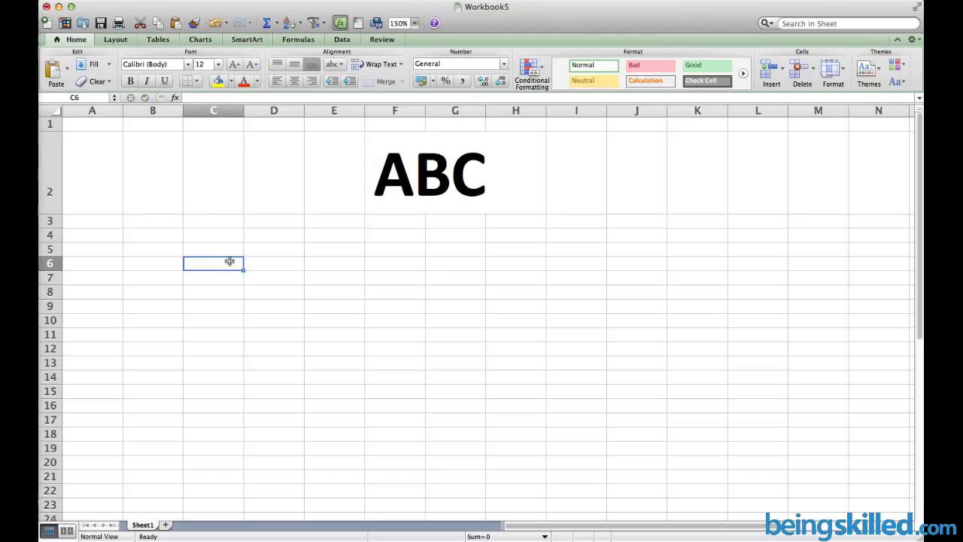
type("anc")
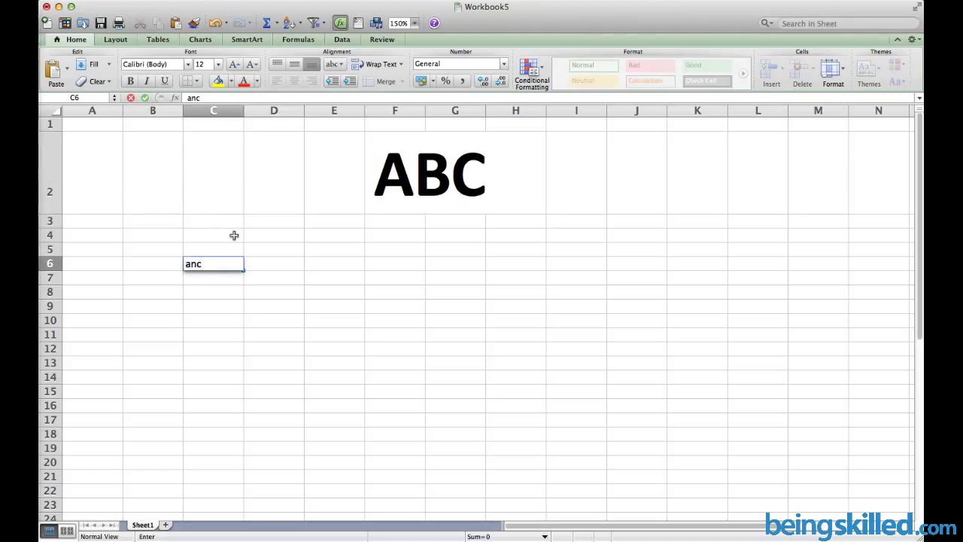
key("BackSpace")
key("BackSpace")
type("bc")
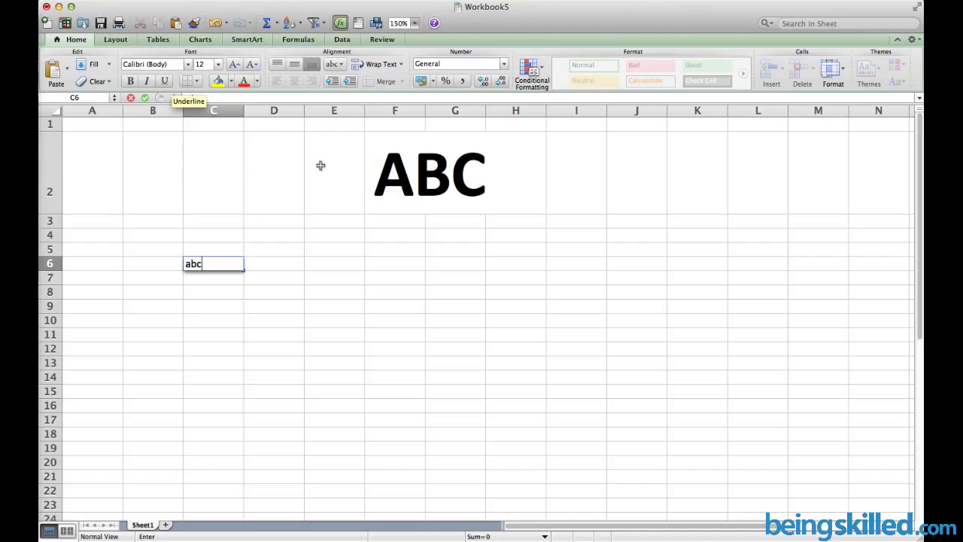
Copy the formatting of cell F2 onto cell C6 with the format painter and undo it
left_click(376, 186)
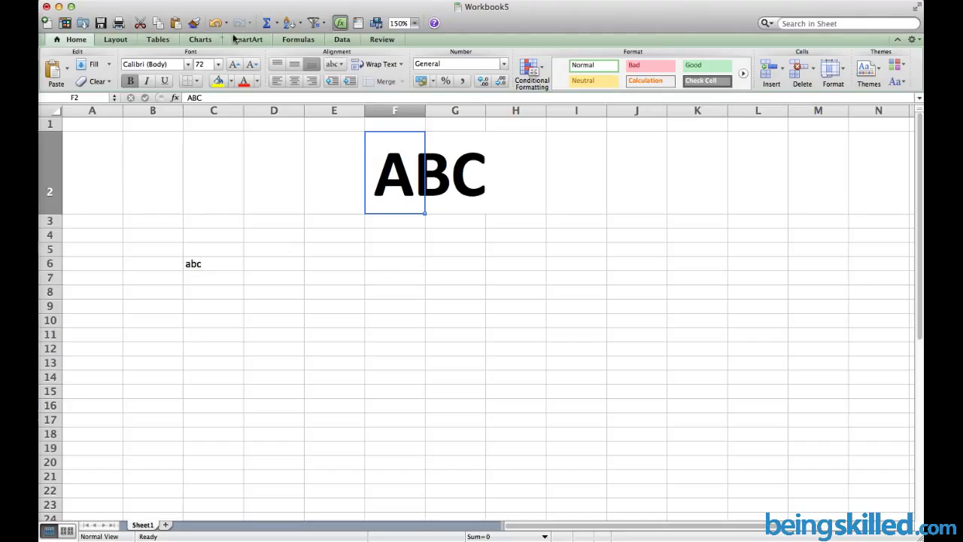
left_click(194, 24)
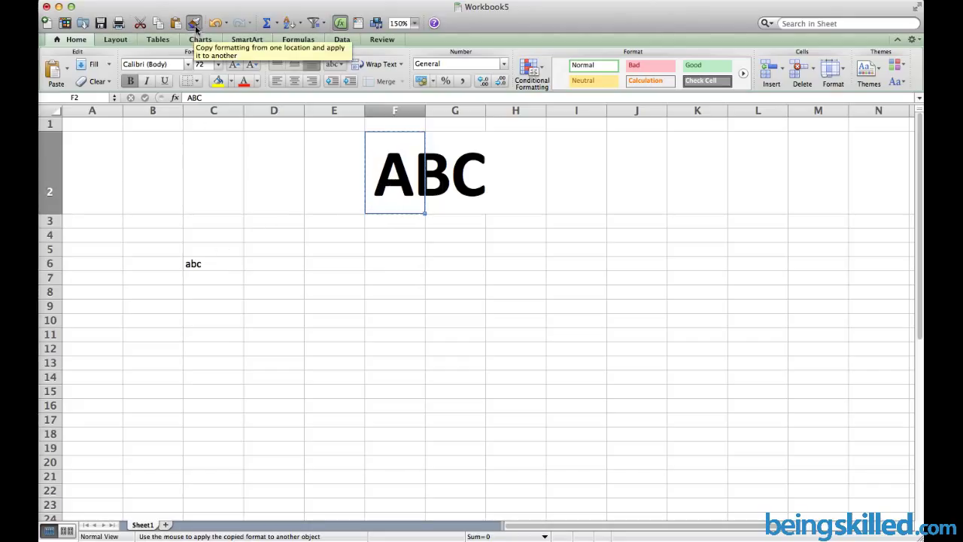
left_click(227, 267)
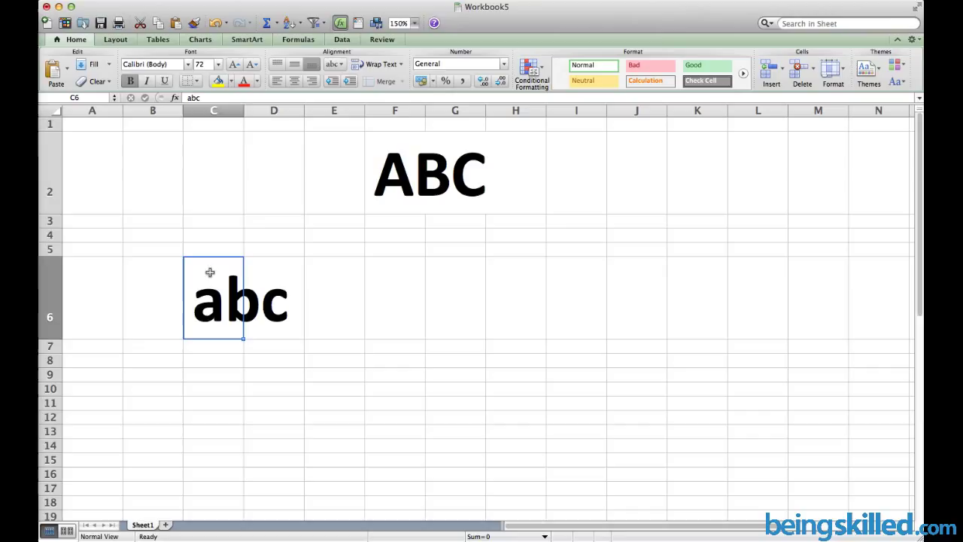
left_click(214, 23)
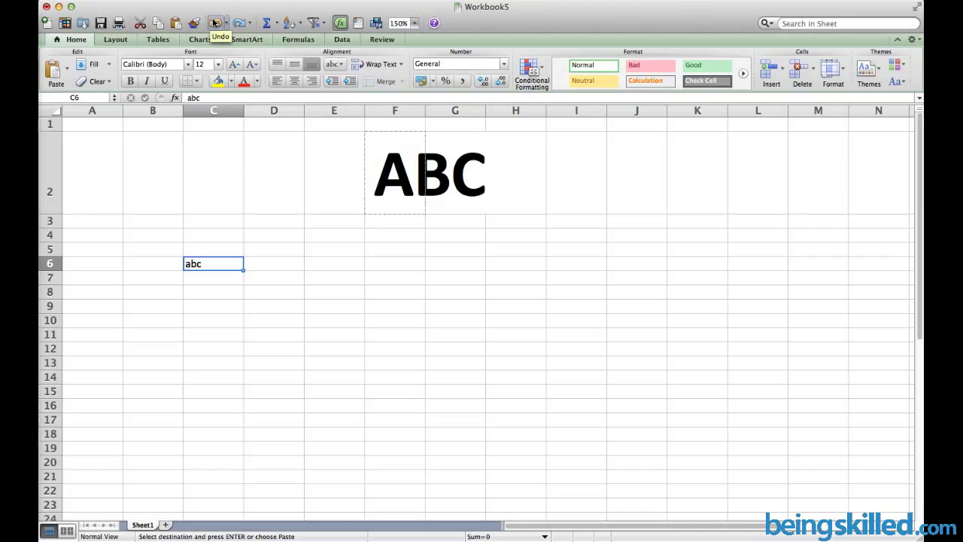
Fill cells C4 to G4 with the letters A, B, C, D and E, one per cell
left_click(238, 234)
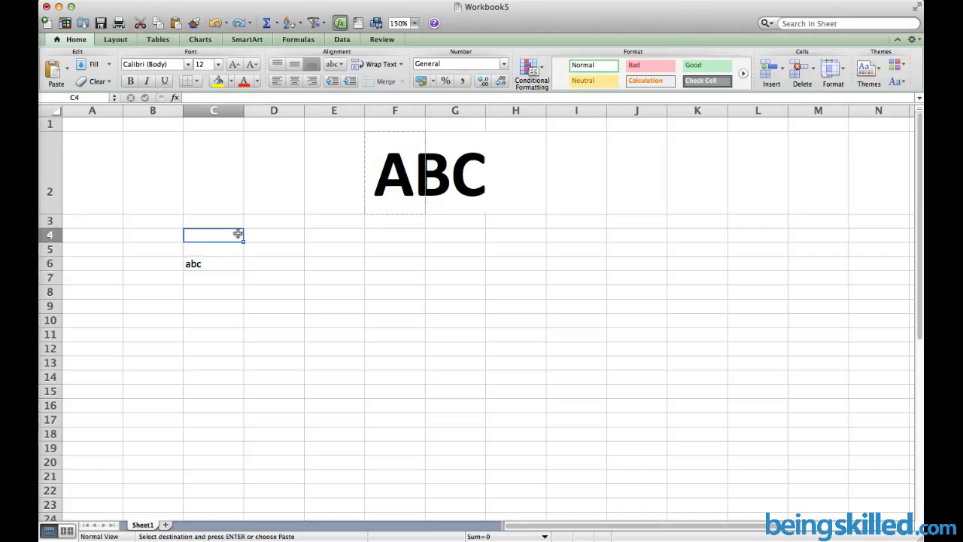
type("A")
key("Tab")
type("B")
key("Tab")
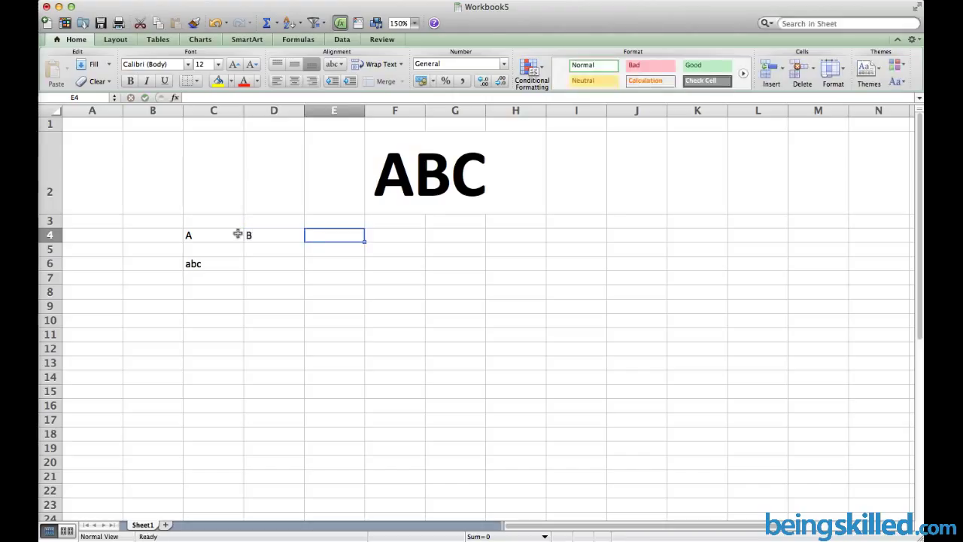
type("C")
key("Tab")
type("D")
key("Tab")
type("E")
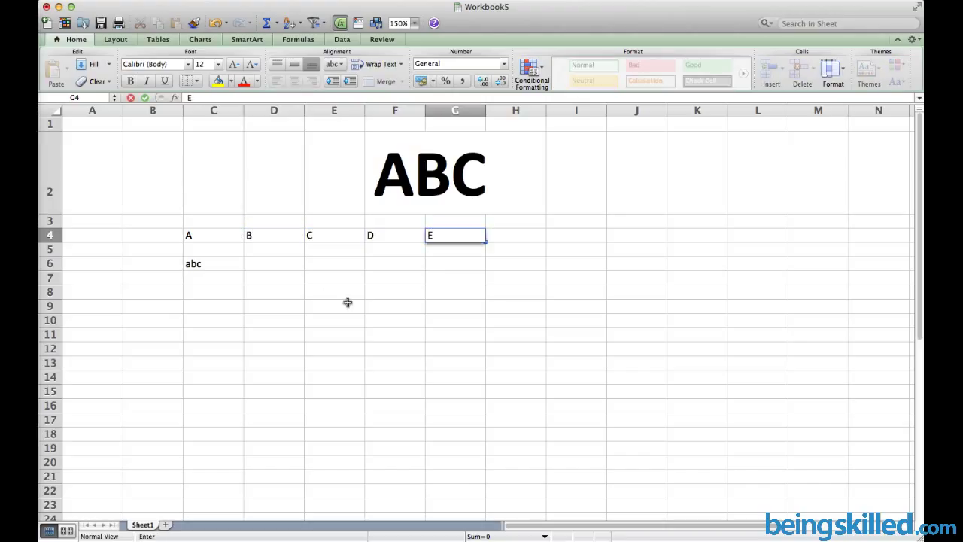
left_click(348, 302)
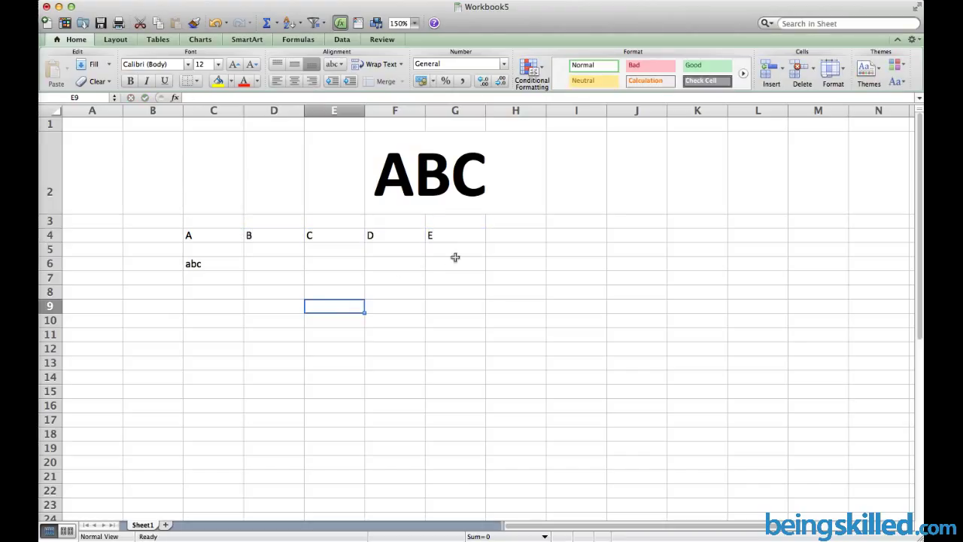
Undo the five letter entries in row 4
left_click(216, 23)
left_click(216, 24)
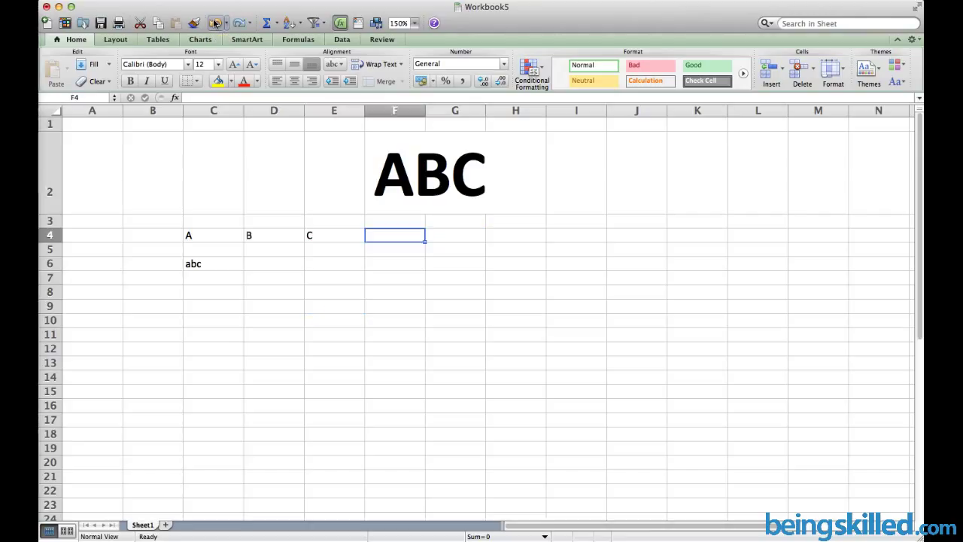
left_click(216, 23)
left_click(216, 23)
left_click(216, 23)
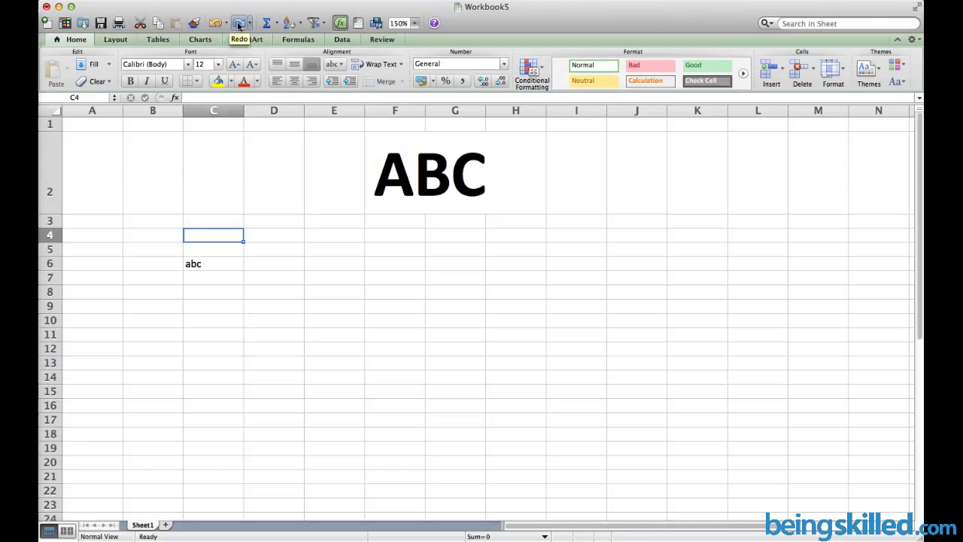
Redo the five undone letter entries in cells C4 to G4
left_click(238, 23)
left_click(238, 23)
left_click(239, 23)
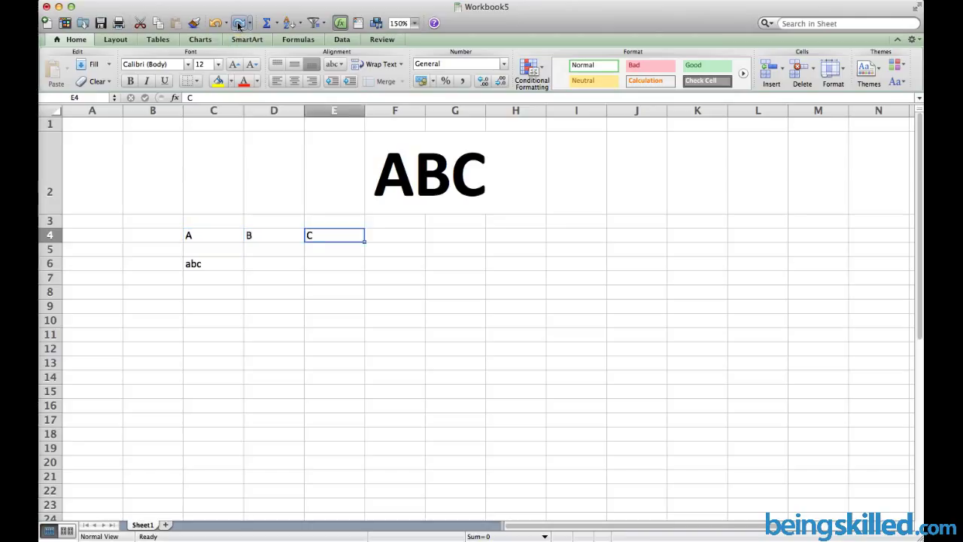
left_click(239, 24)
left_click(238, 24)
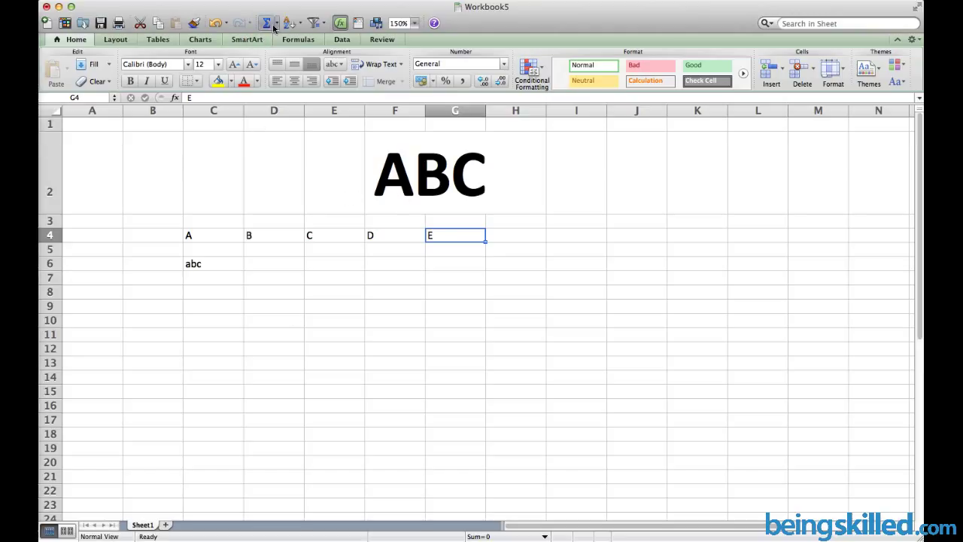
Enter the numbers 6, 5, 4, 3, 2 and 1 down column I in cells I2 to I7
left_click(594, 158)
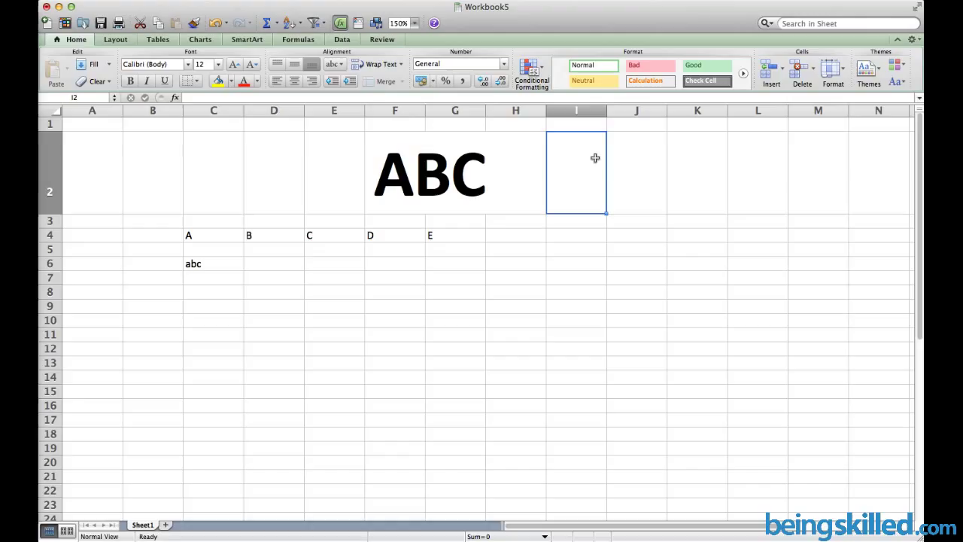
type("6")
key("Return")
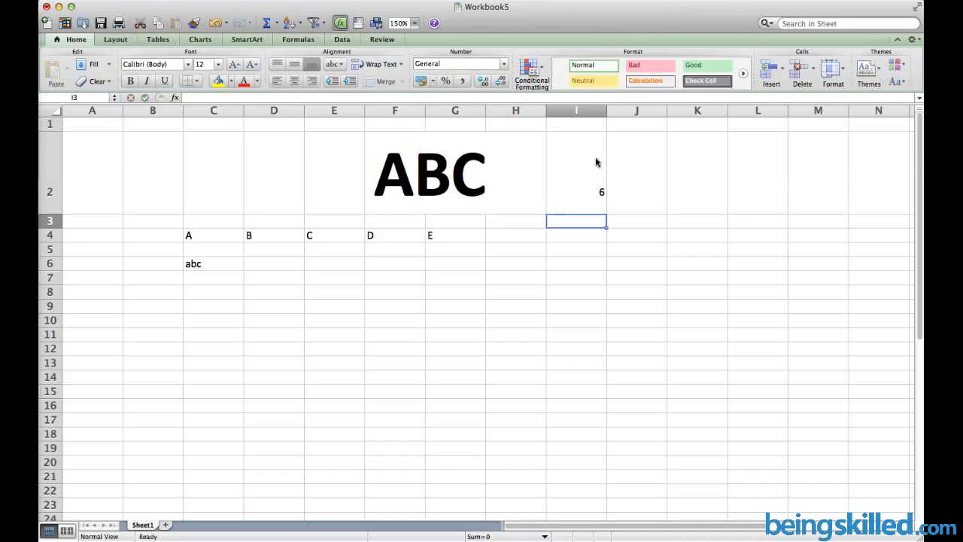
type("5")
key("Return")
type("4")
key("Return")
type("3")
key("Return")
type("2")
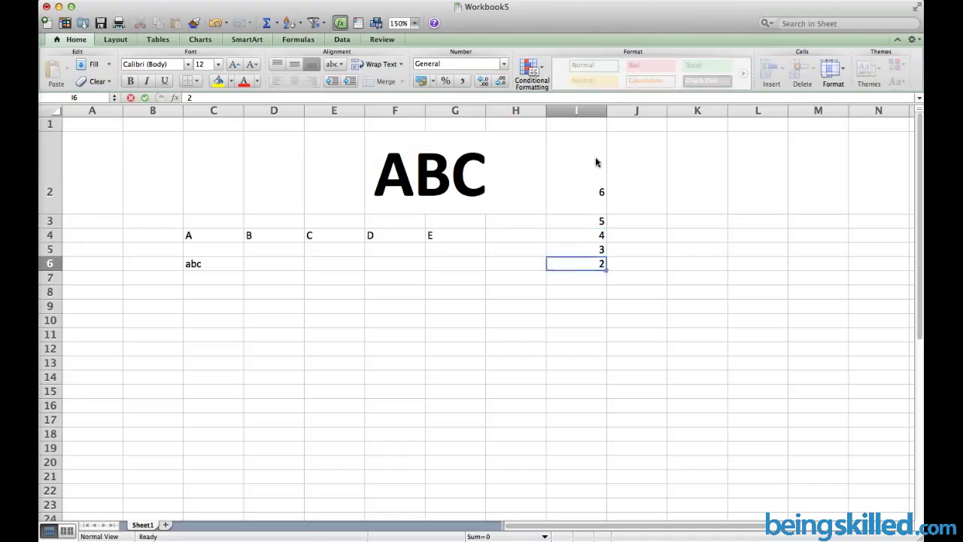
key("Return")
type("1")
key("Return")
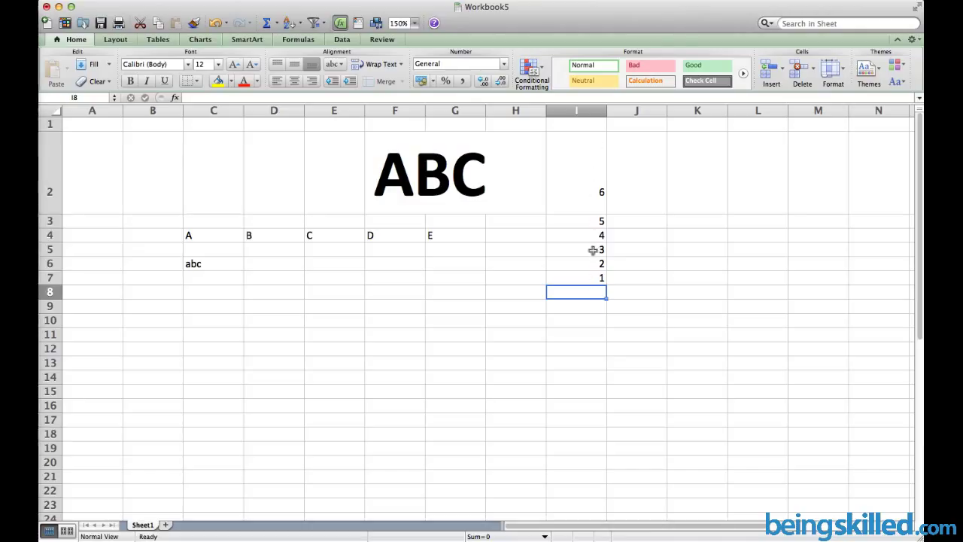
Add up the numbers in I2 to I7 in cell I8 with AutoSum and select the cell containing the formula
left_click(269, 23)
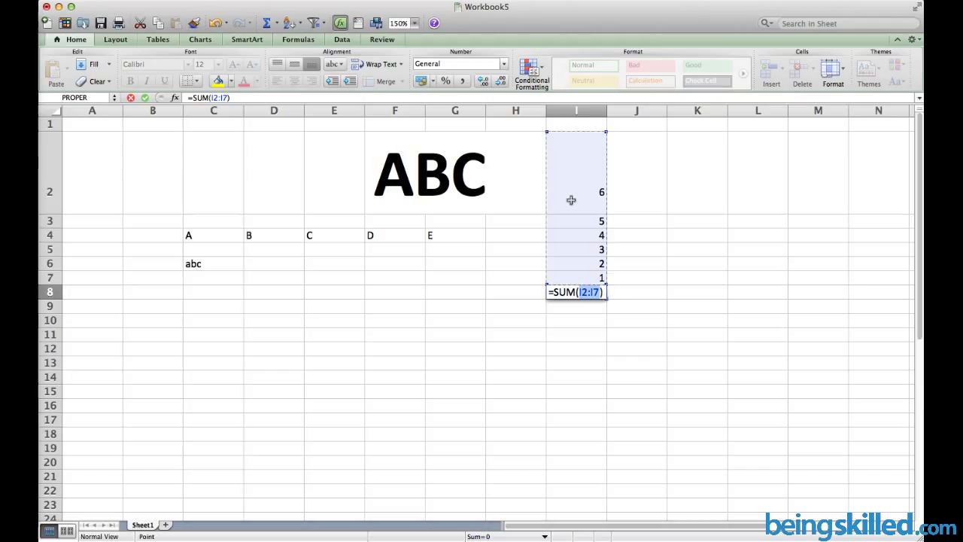
key("Return")
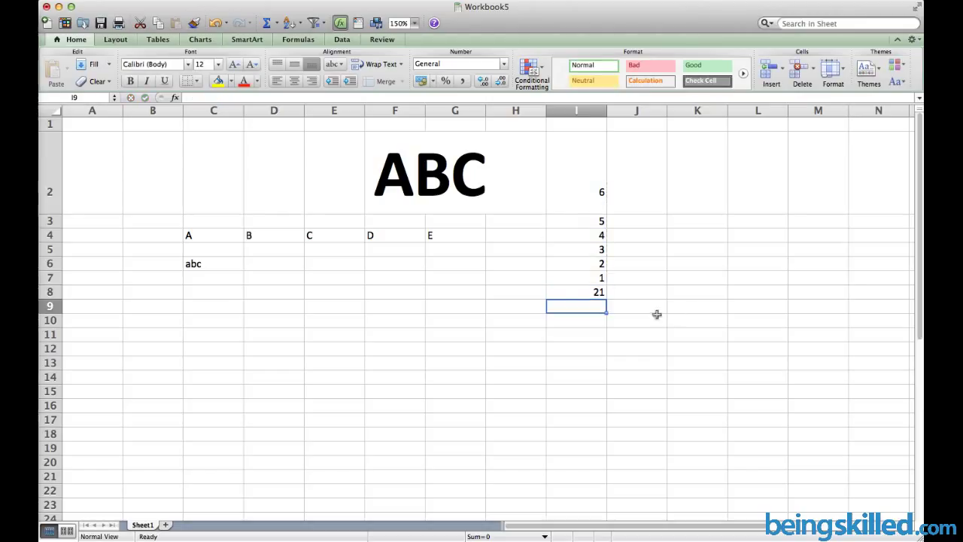
left_click(576, 292)
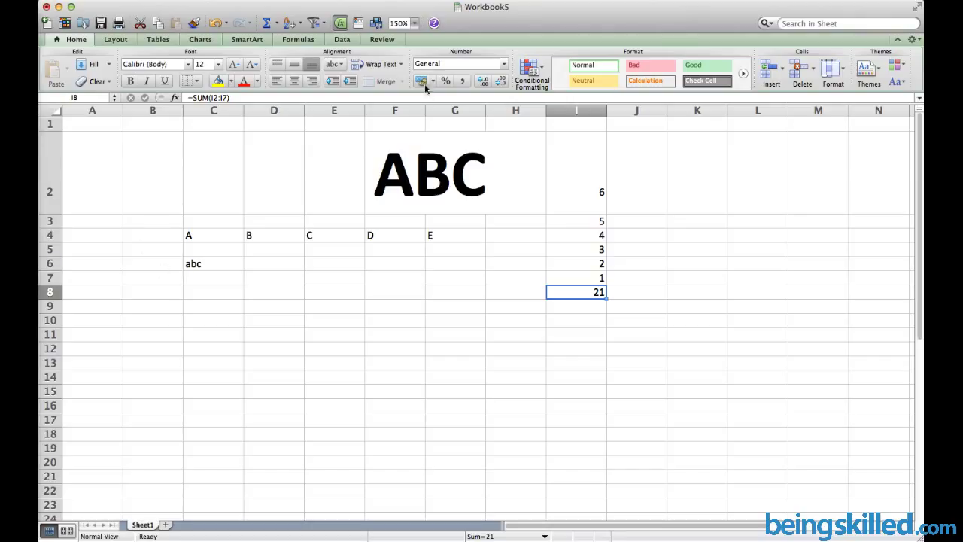
Reduce the worksheet zoom to 100% and select the filled area from B2 to I8
left_click(416, 23)
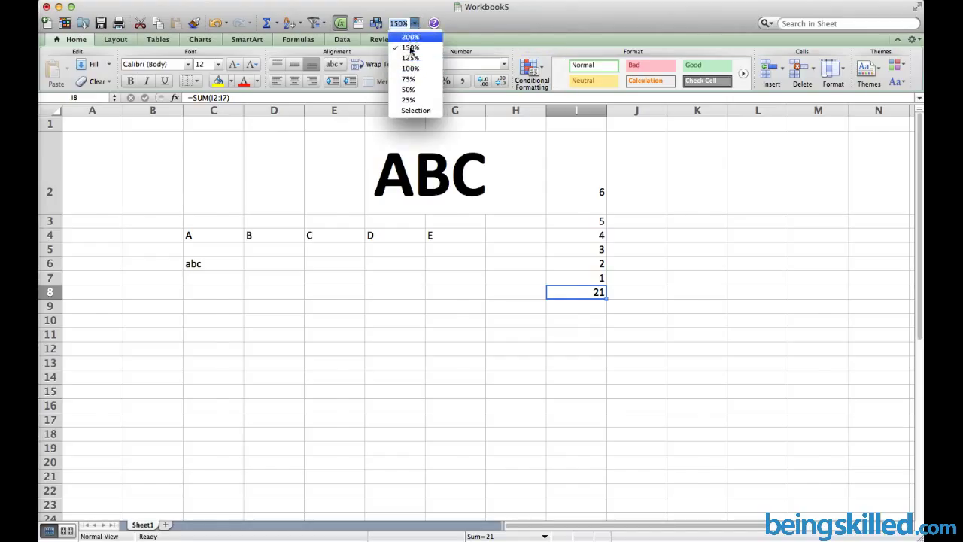
left_click(415, 71)
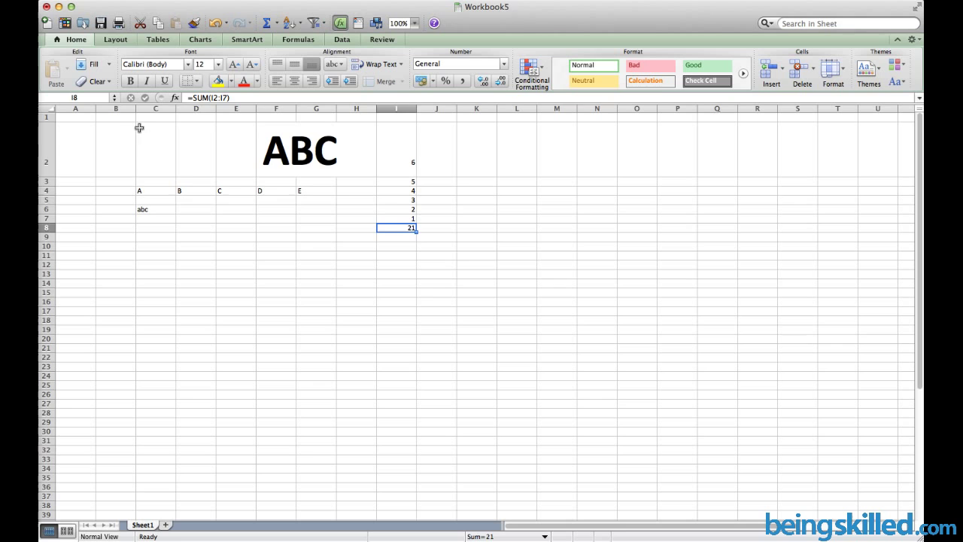
left_click_drag(127, 127, 385, 230)
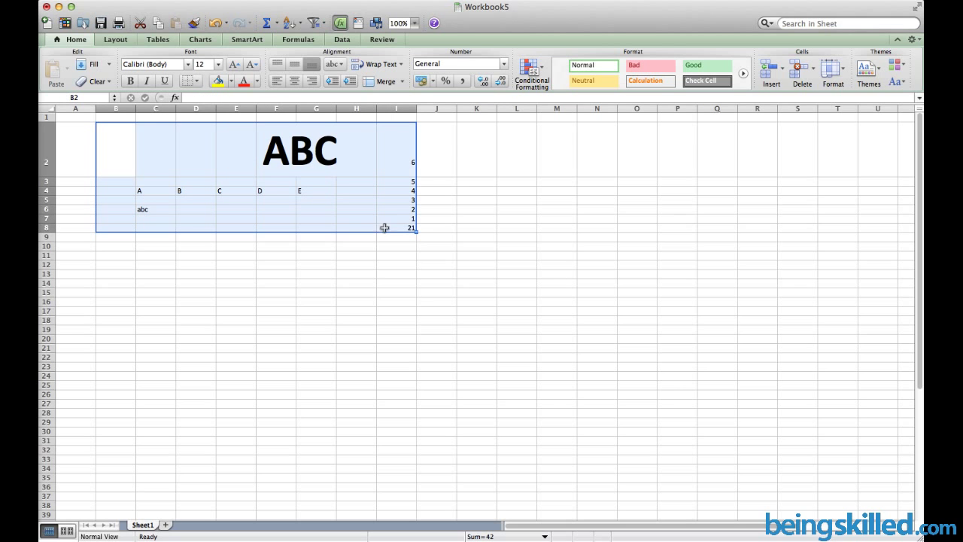
Enlarge the worksheet display to the preset 200% zoom and to a custom zoom of 250%
left_click(414, 23)
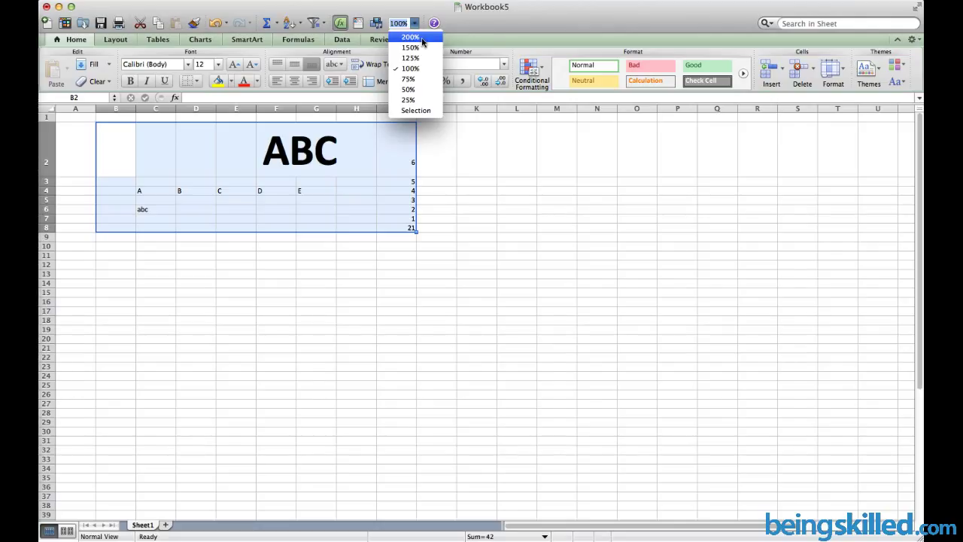
left_click(411, 36)
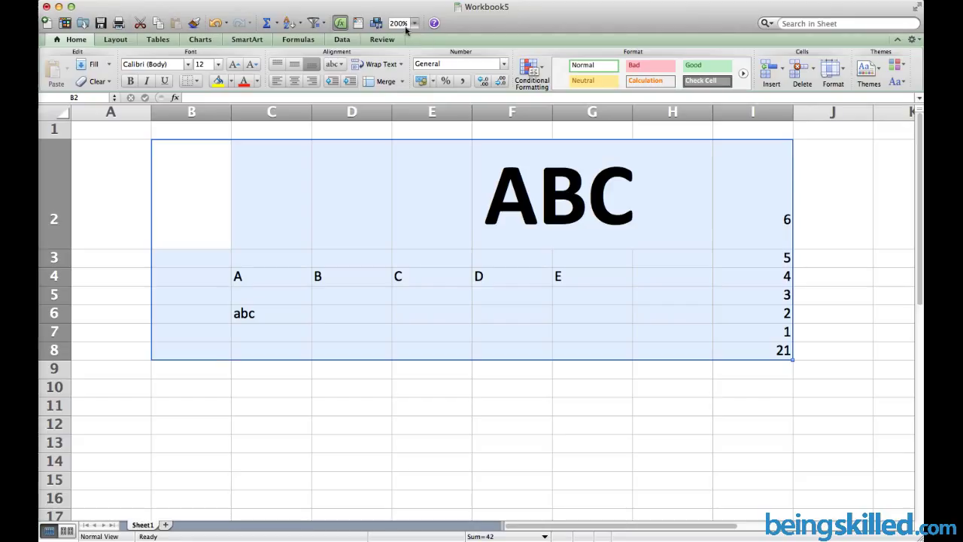
left_click(400, 24)
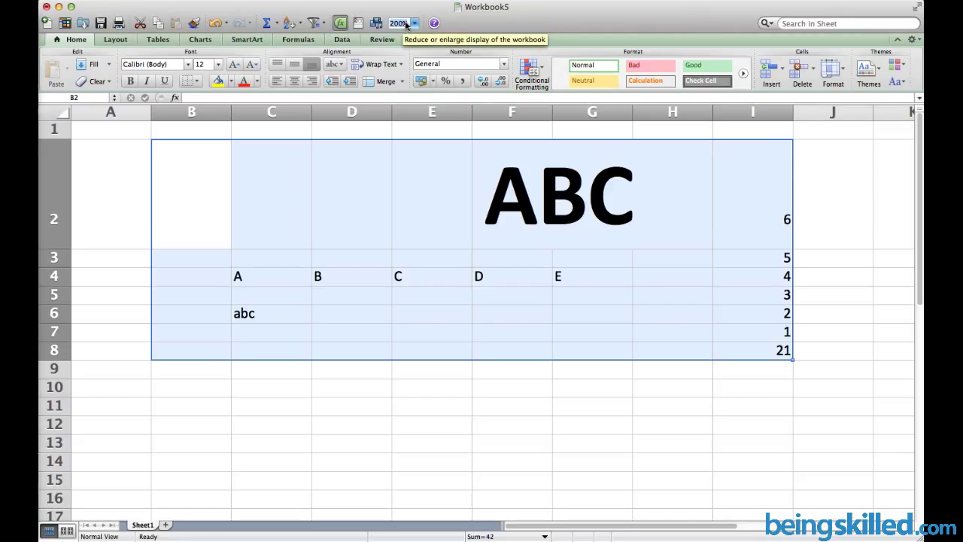
type("250")
key("Return")
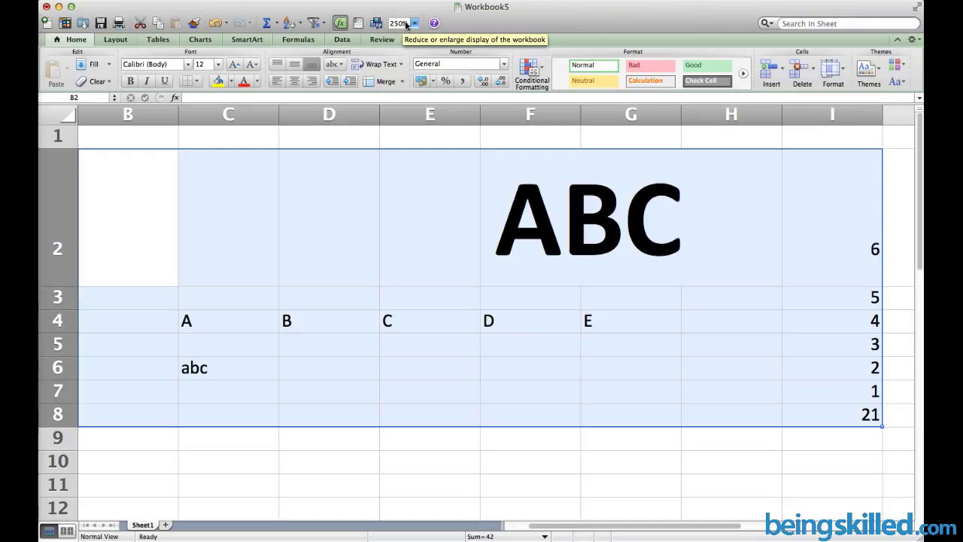